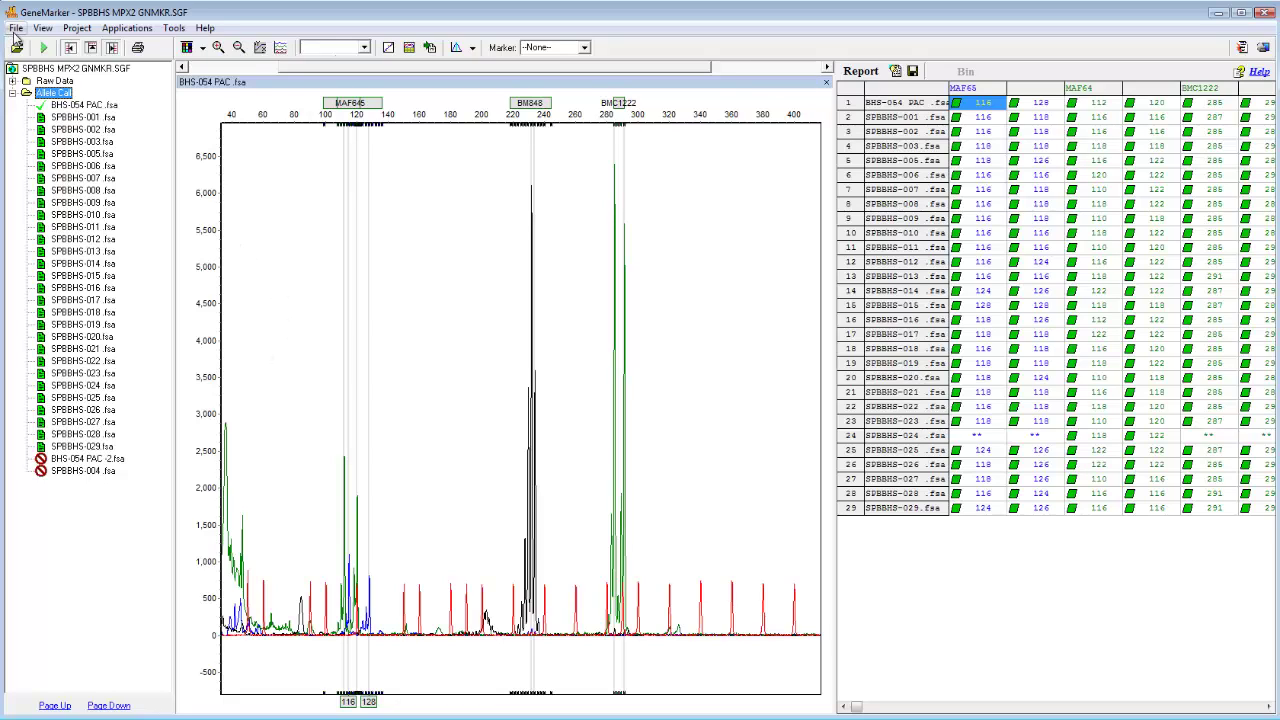
- Start Tools > Merge Project and maximize the Merge Projects window
click(15, 29)
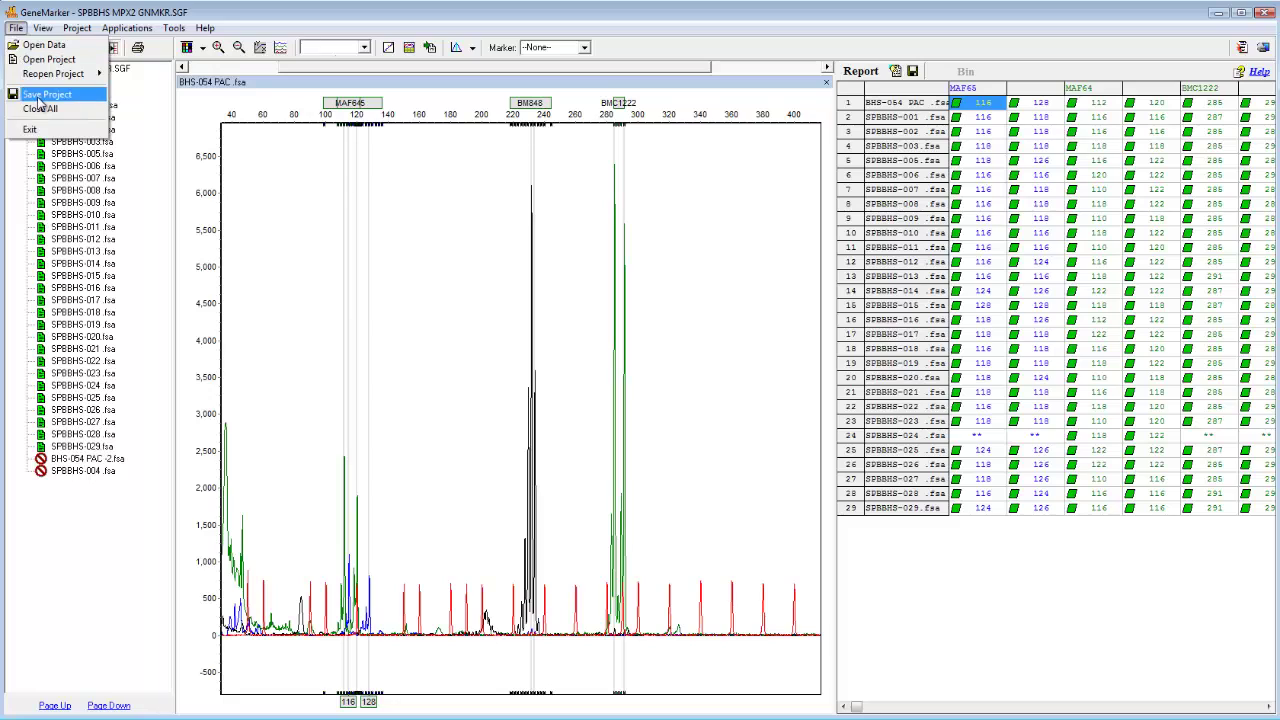
click(267, 223)
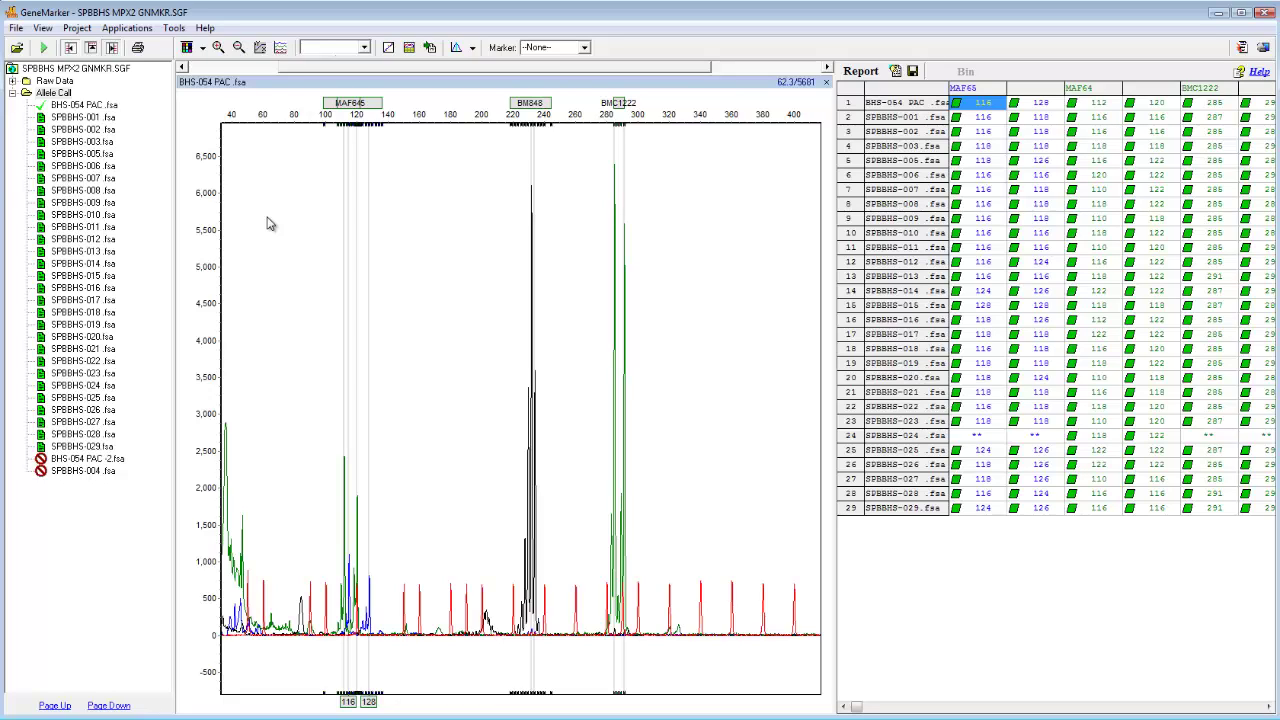
click(187, 29)
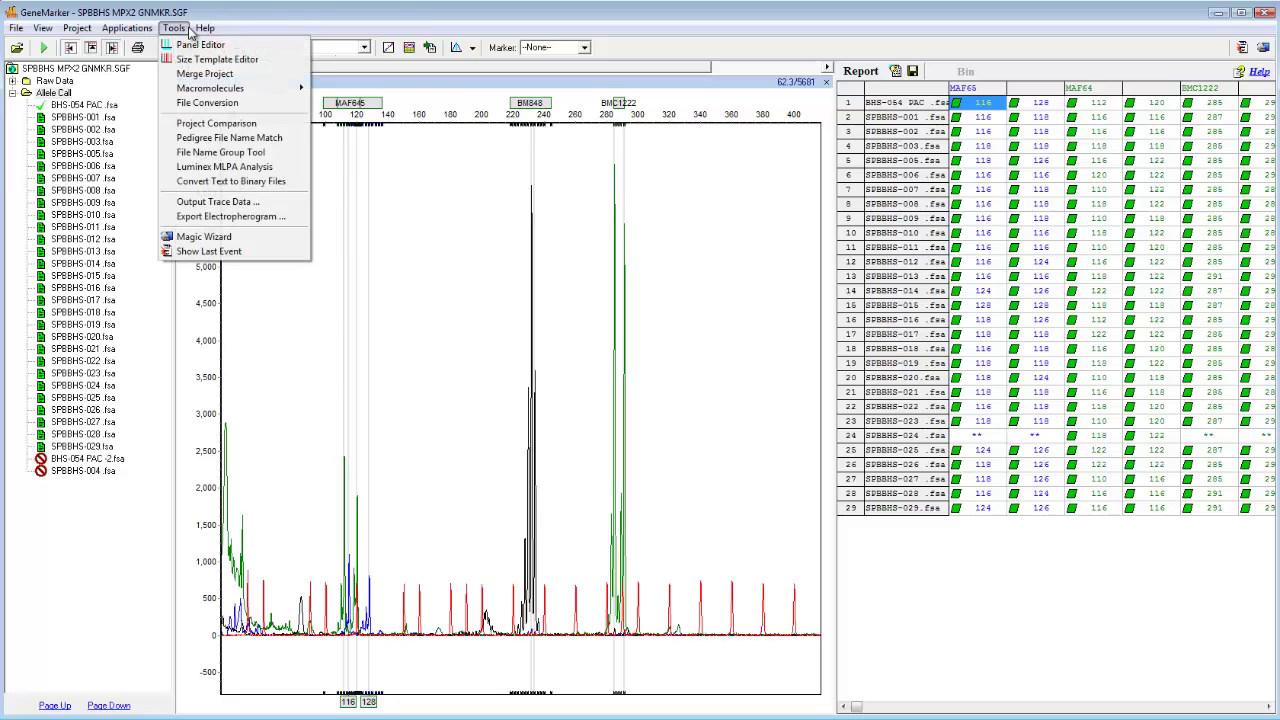
click(198, 74)
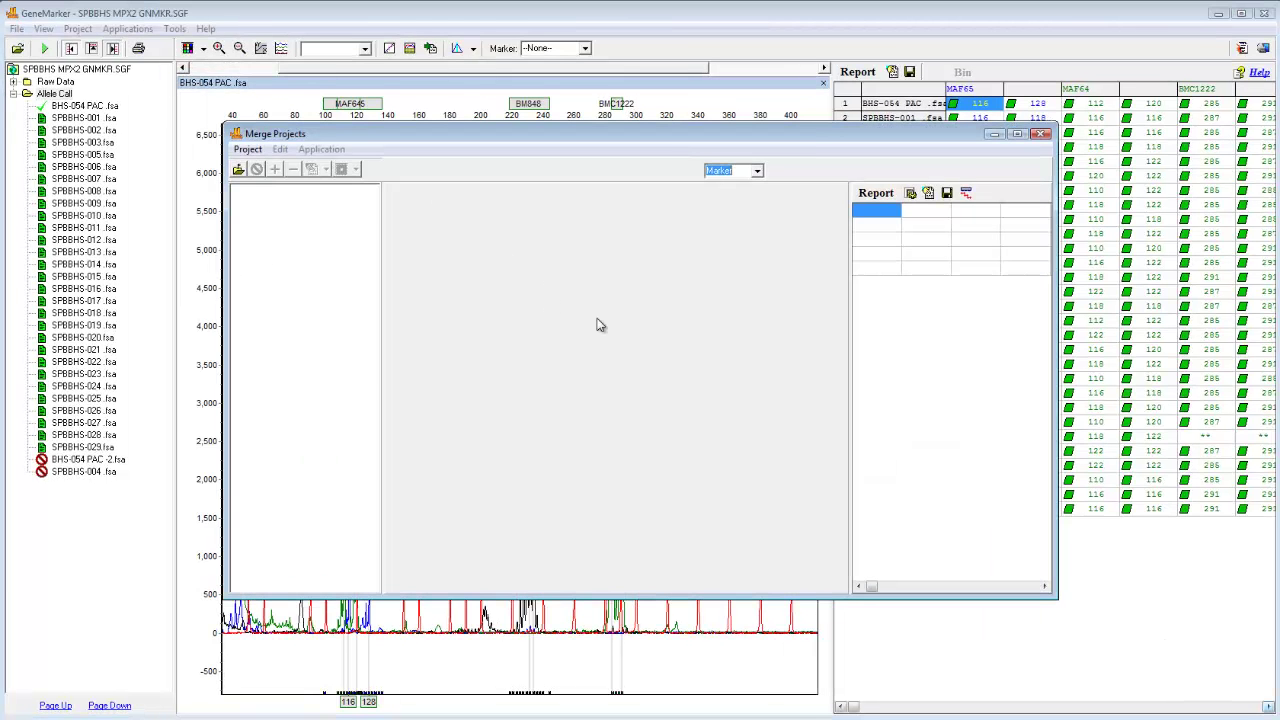
click(1017, 133)
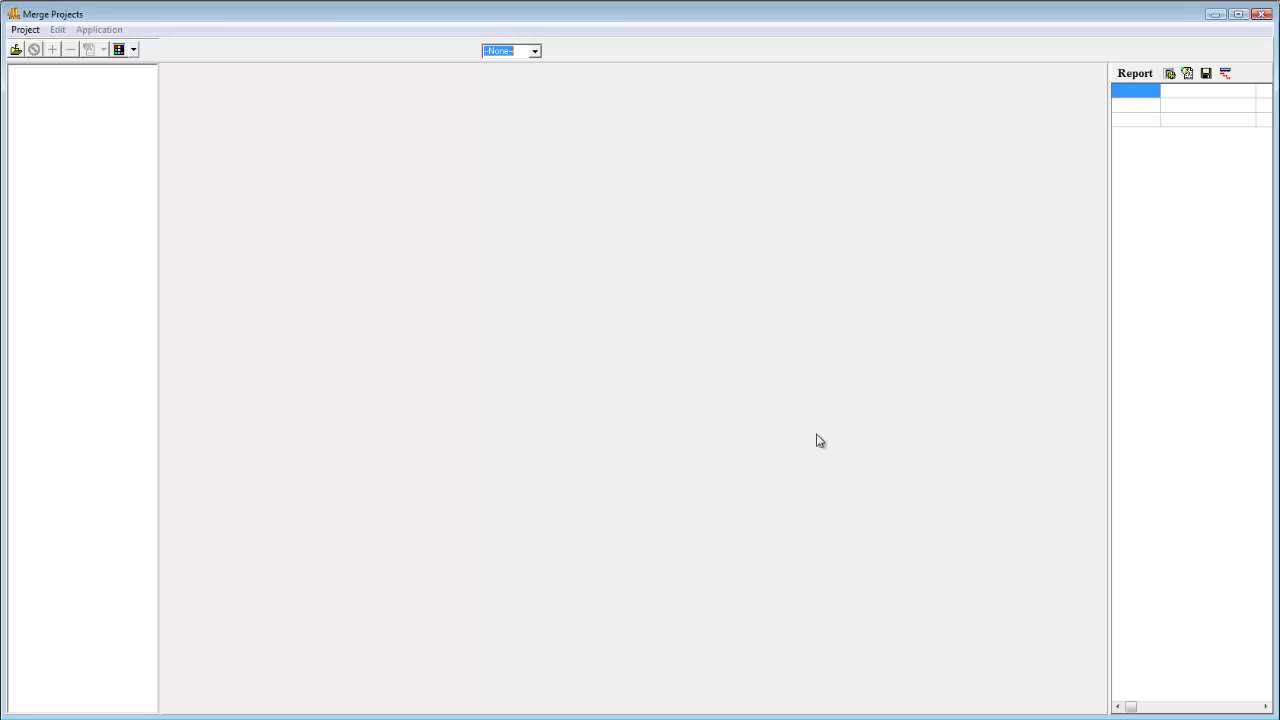
- Load the SPBBHS MPX1, MPX2 and MPX3 GNMKR.SGF projects into the merge
click(16, 49)
click(775, 326)
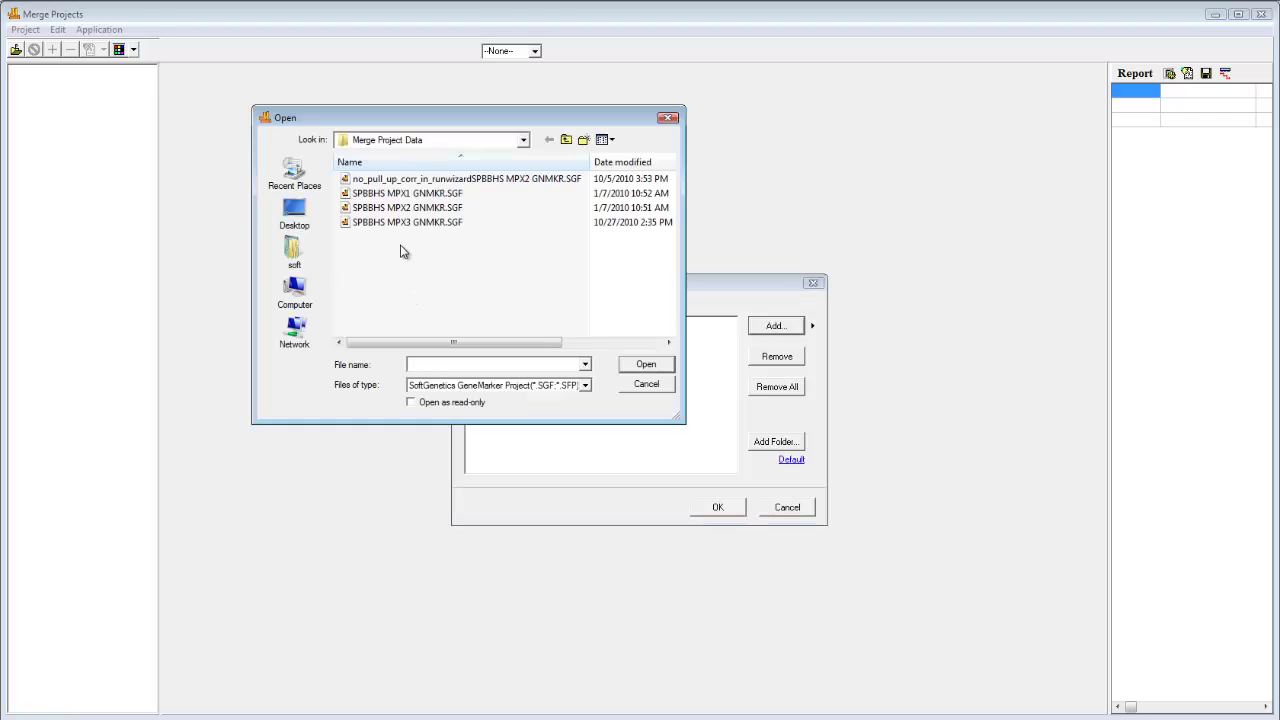
click(387, 194)
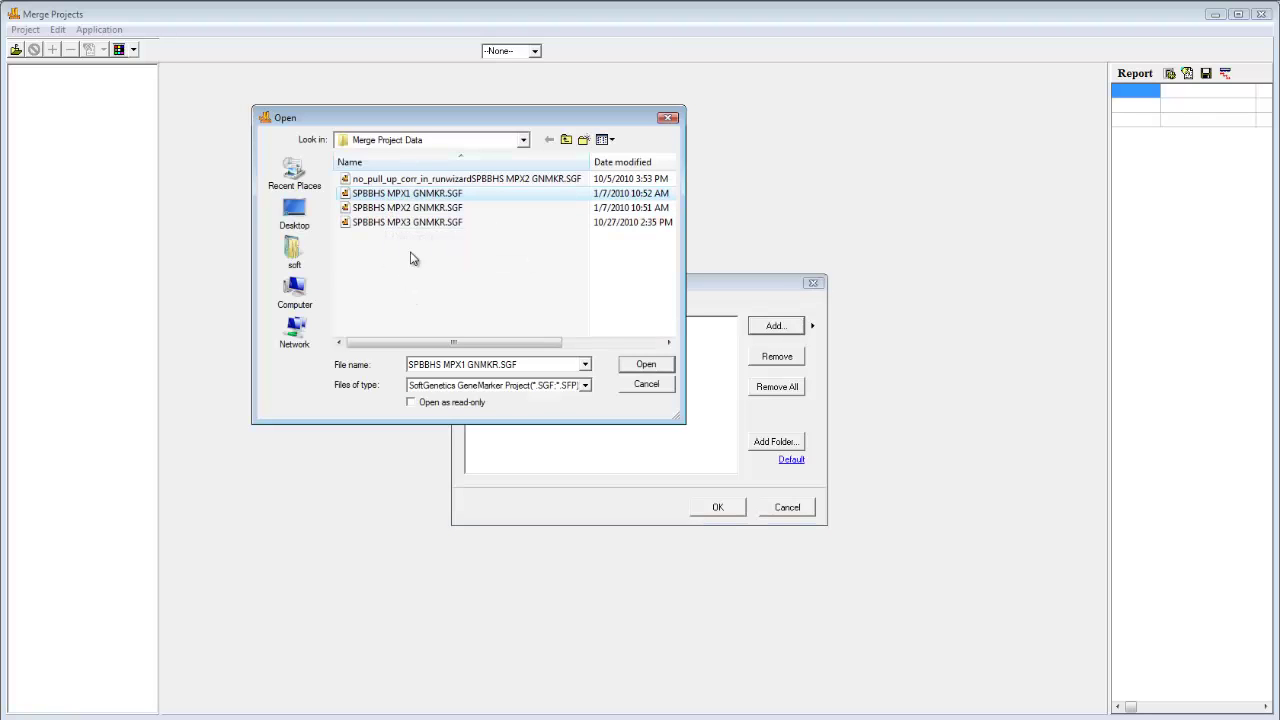
key(shift+Down)
key(shift+Down)
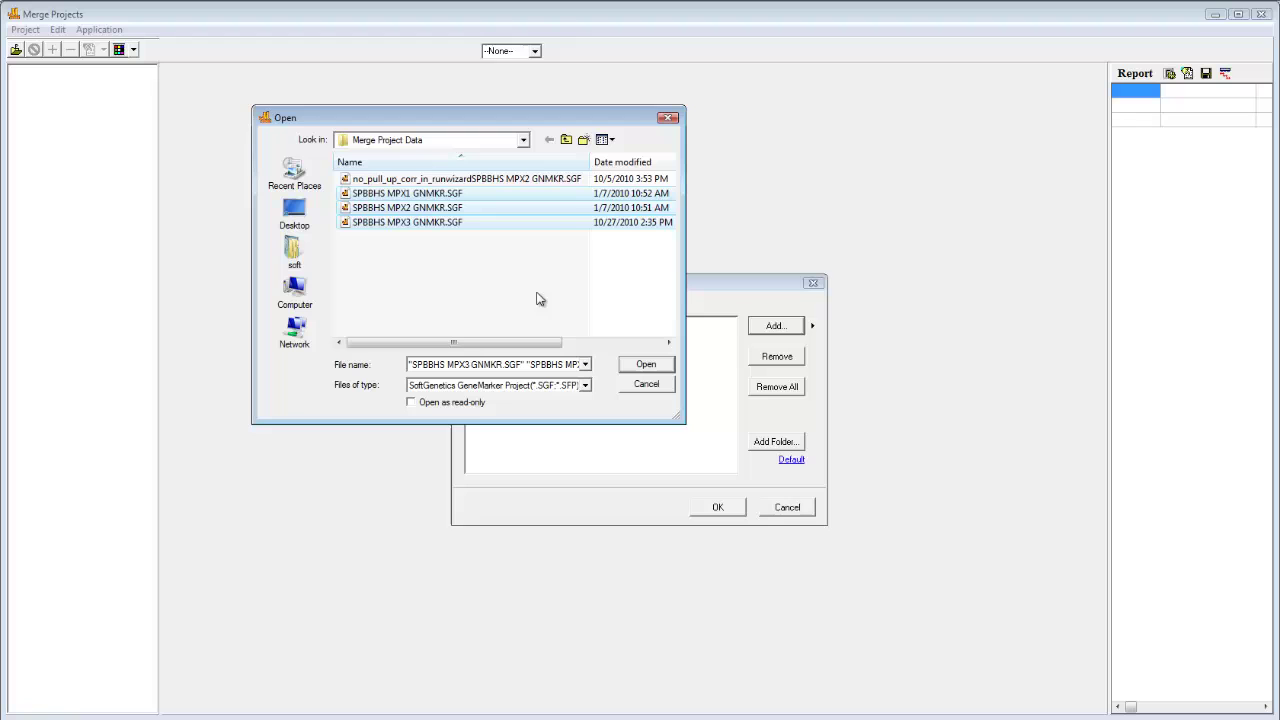
click(630, 367)
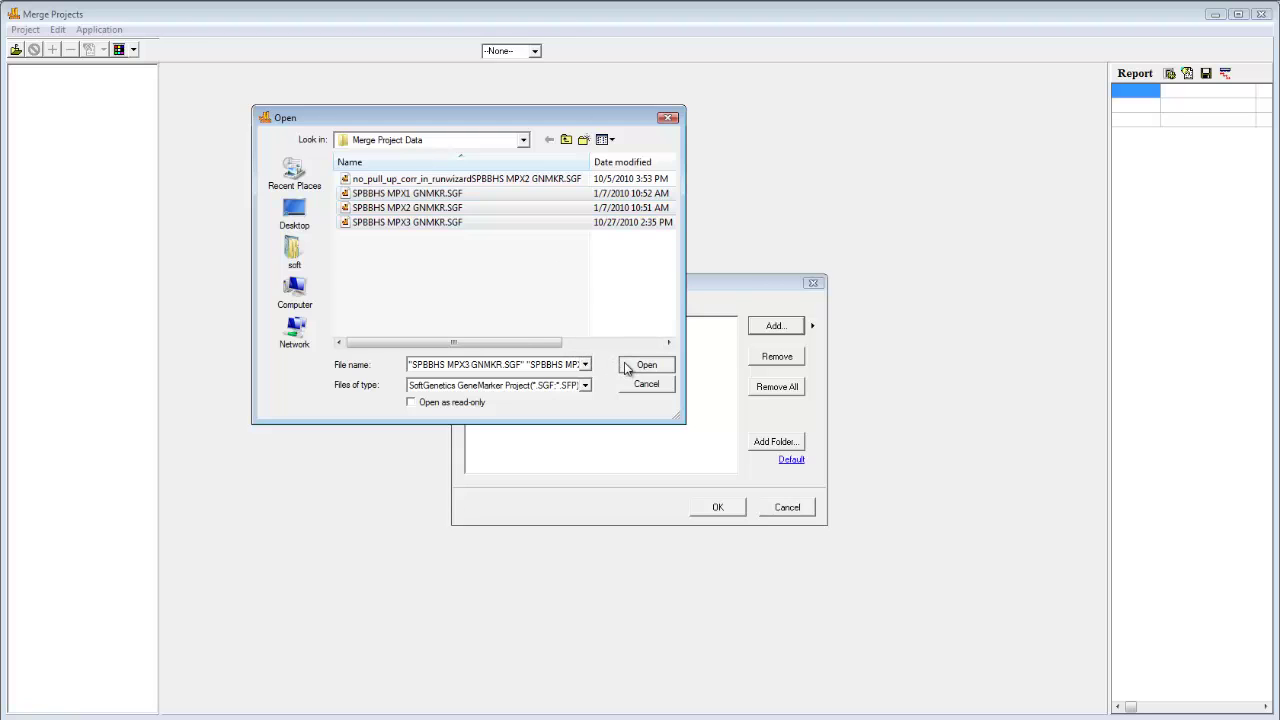
click(716, 509)
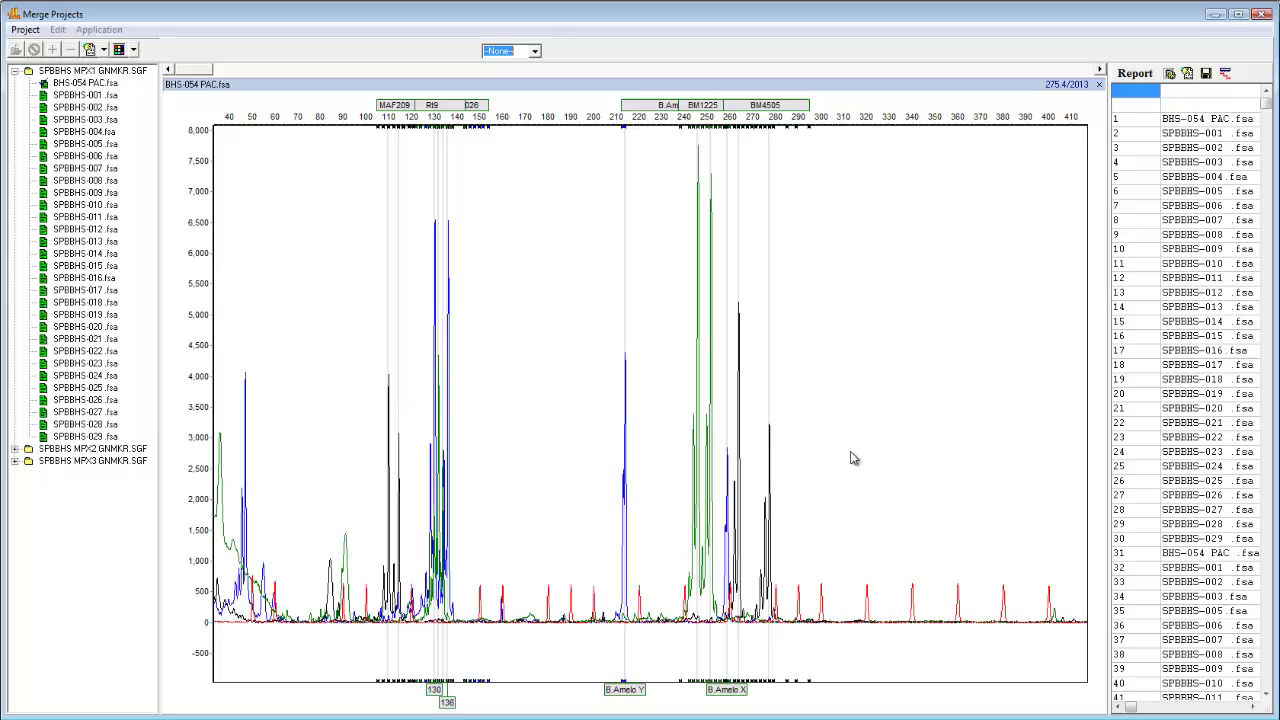
- Match the merged files by file-name section 2 in the File Name Group Editor
click(1169, 74)
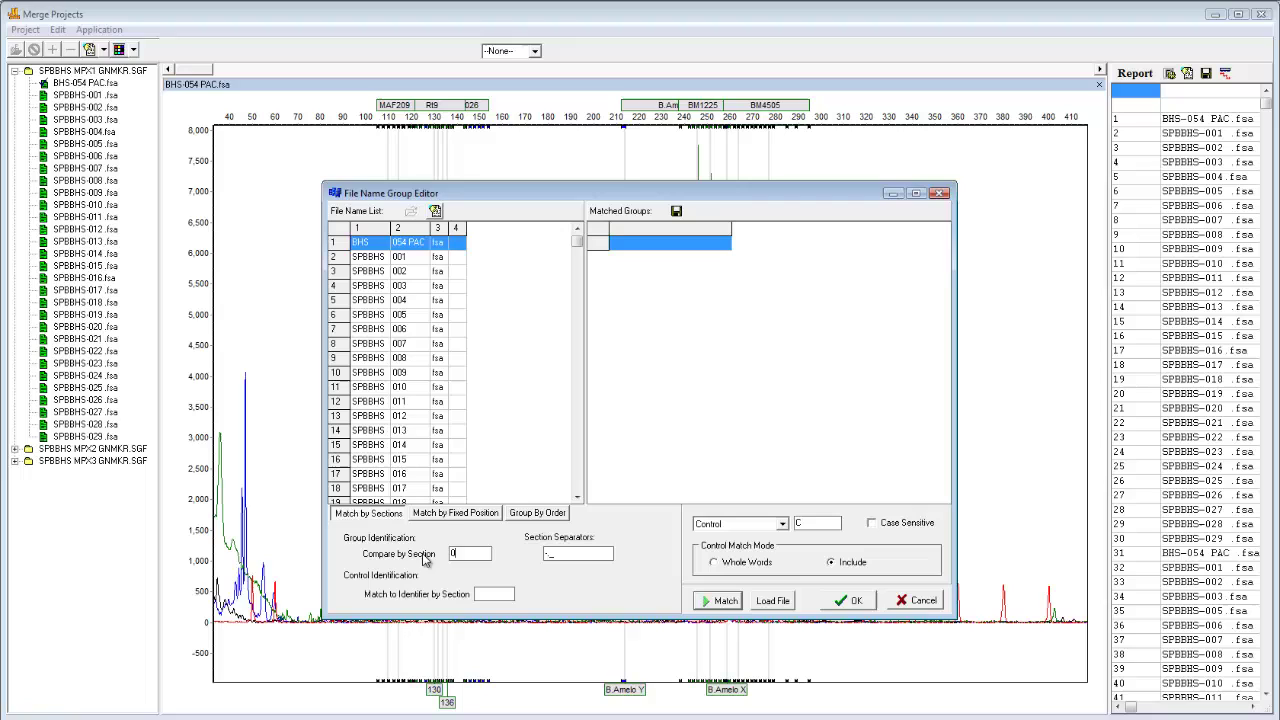
mouse_move(577, 241)
mouse_down()
mouse_move(583, 403)
mouse_move(577, 238)
mouse_up()
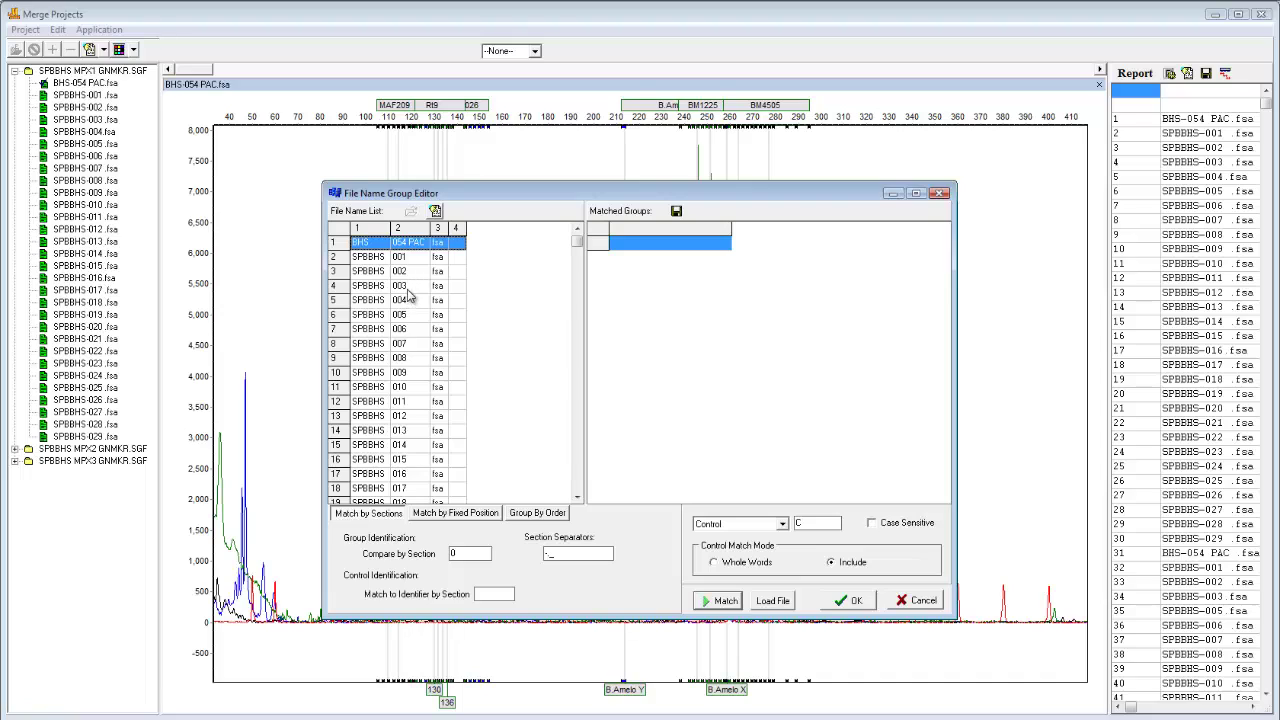
double_click(466, 553)
text(2)
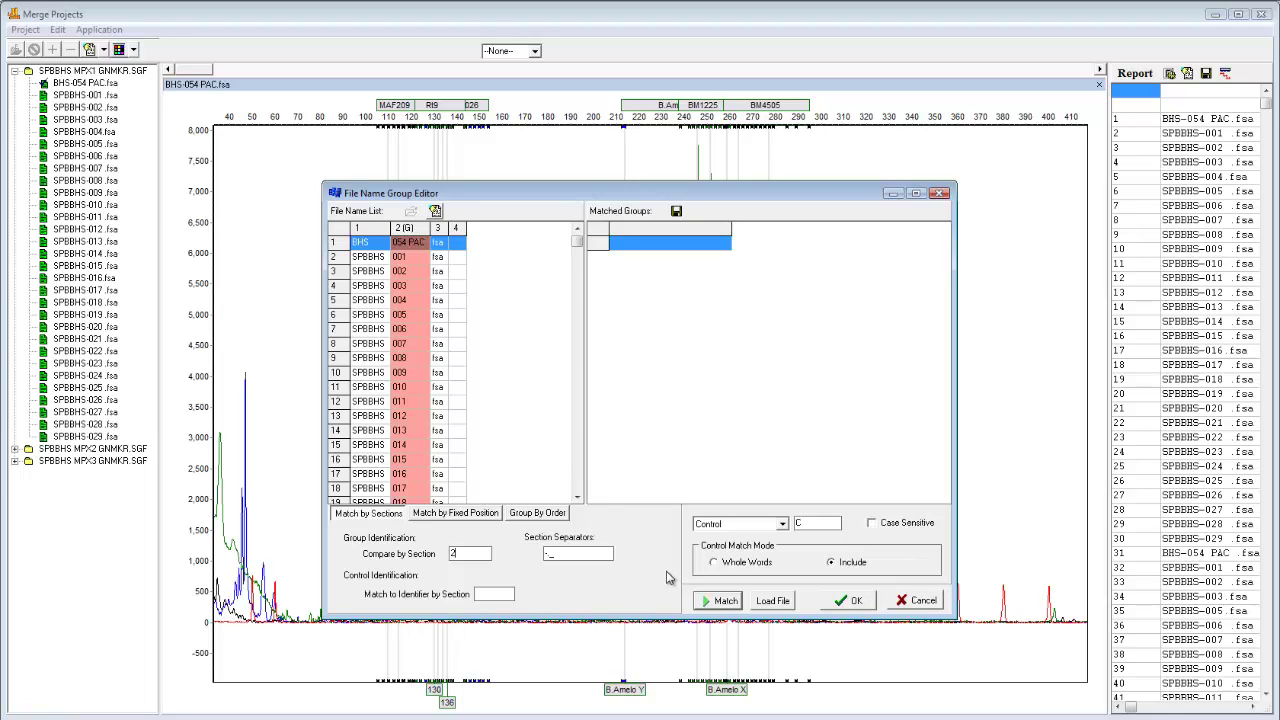
click(718, 601)
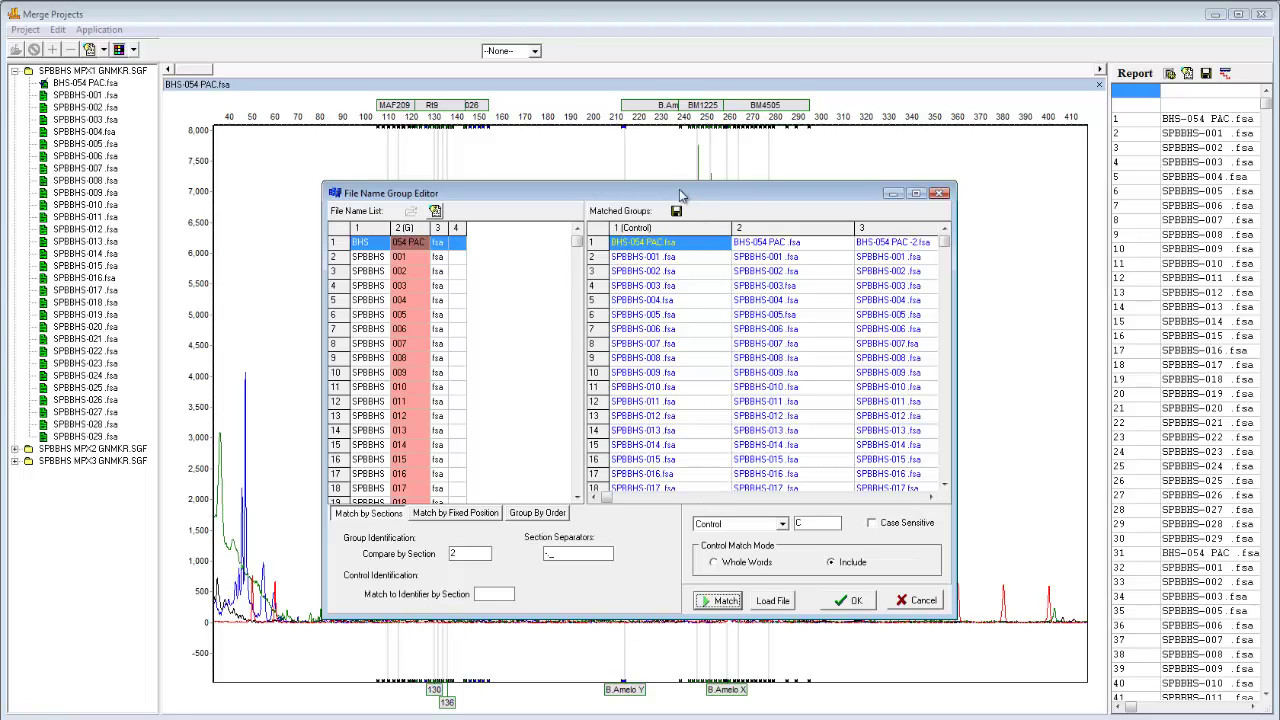
click(845, 602)
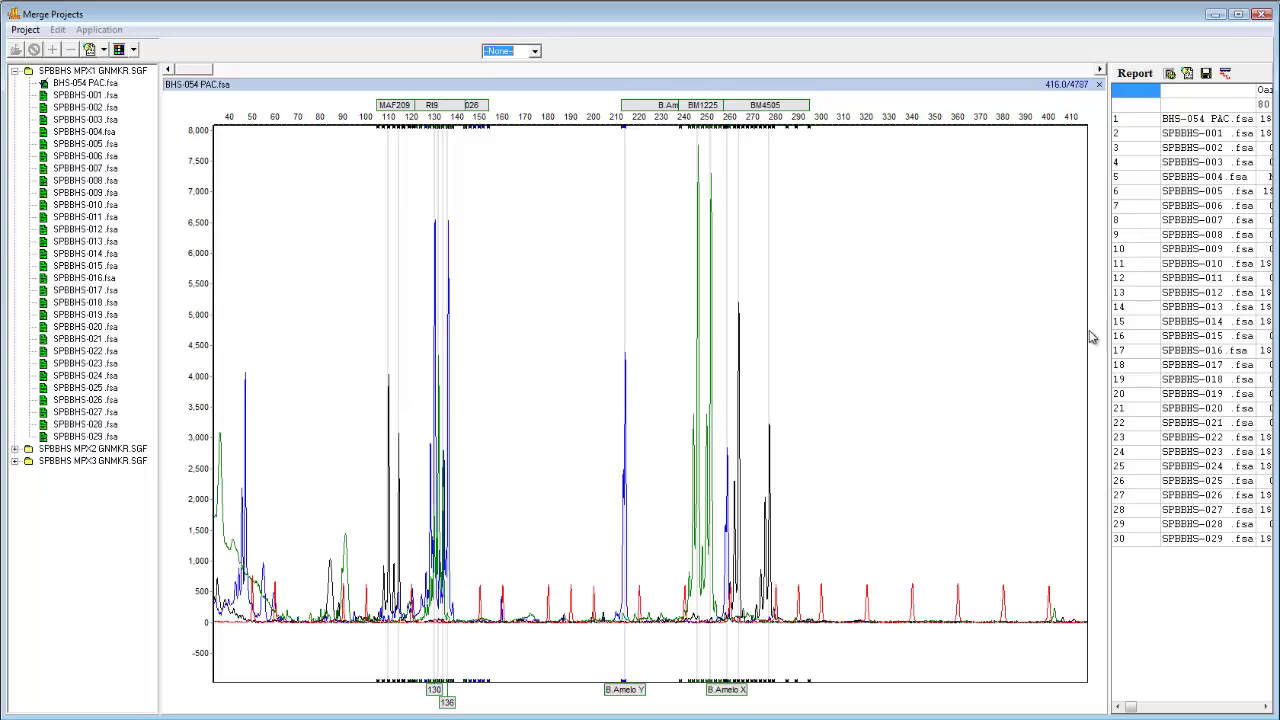
- Widen the merged report and switch its Allele Report Settings to Bin Table (AFLP/MLPA)
drag(1105, 341, 660, 340)
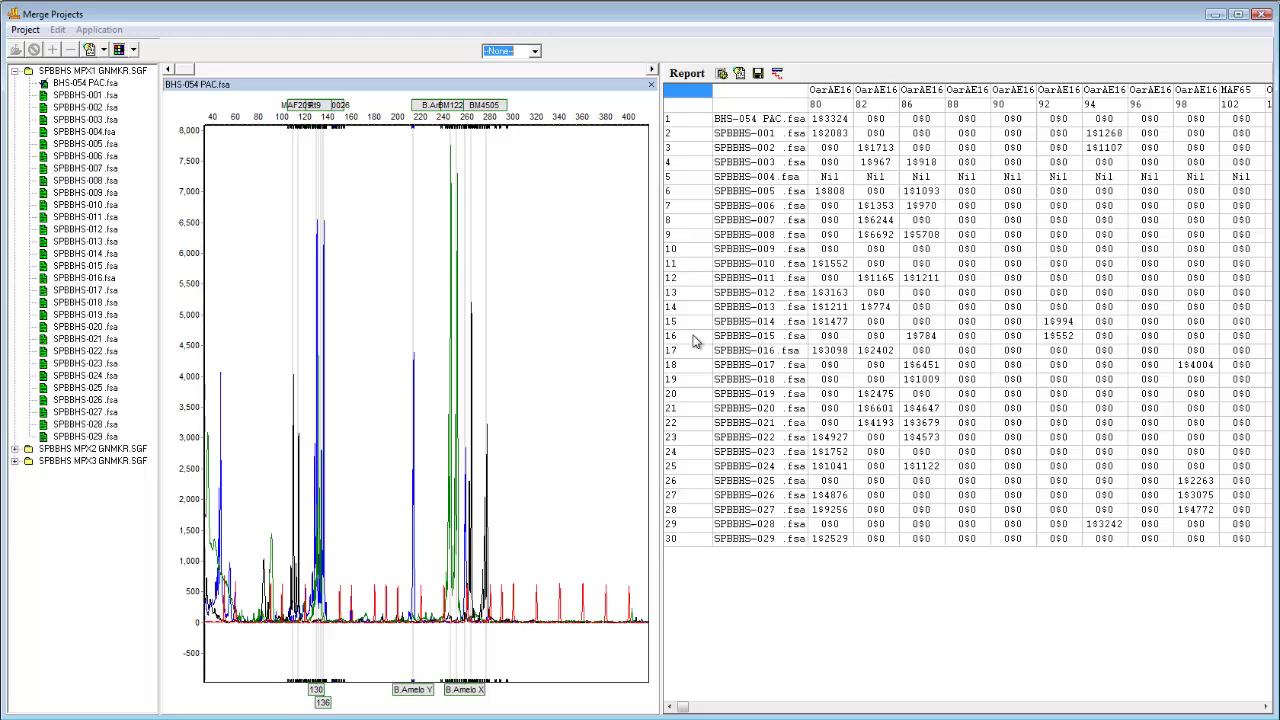
click(739, 73)
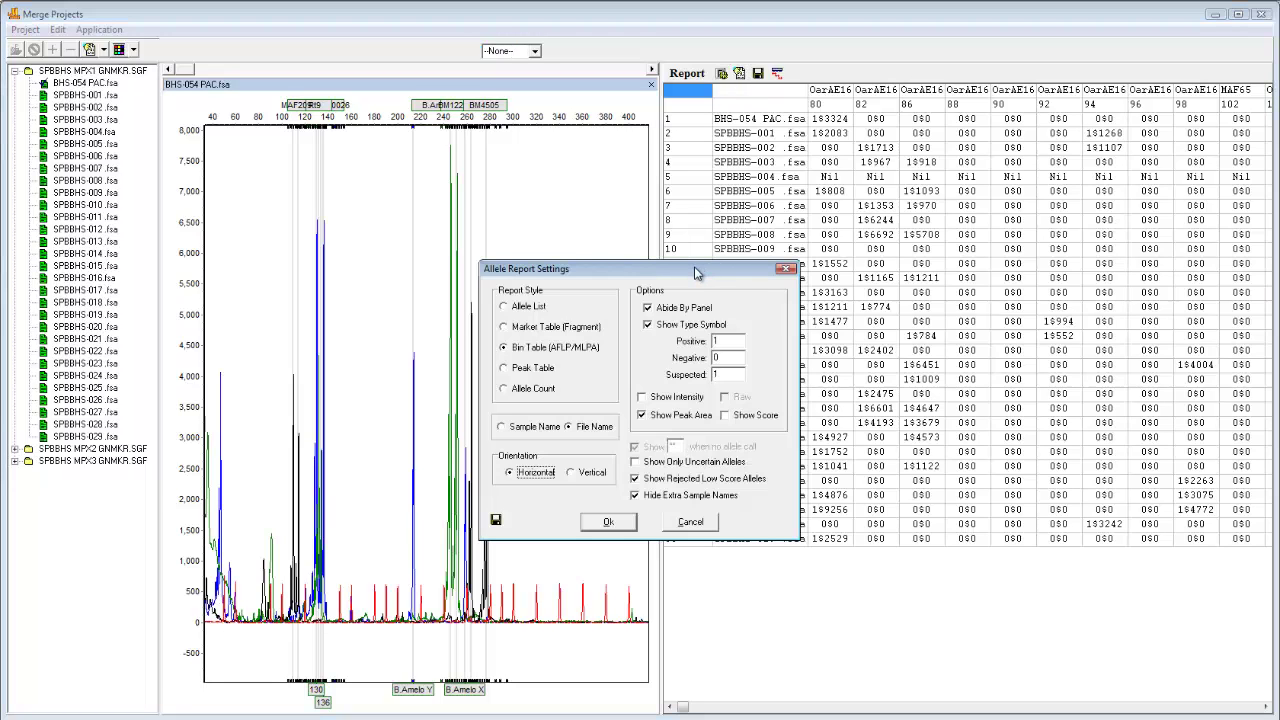
click(506, 328)
click(608, 520)
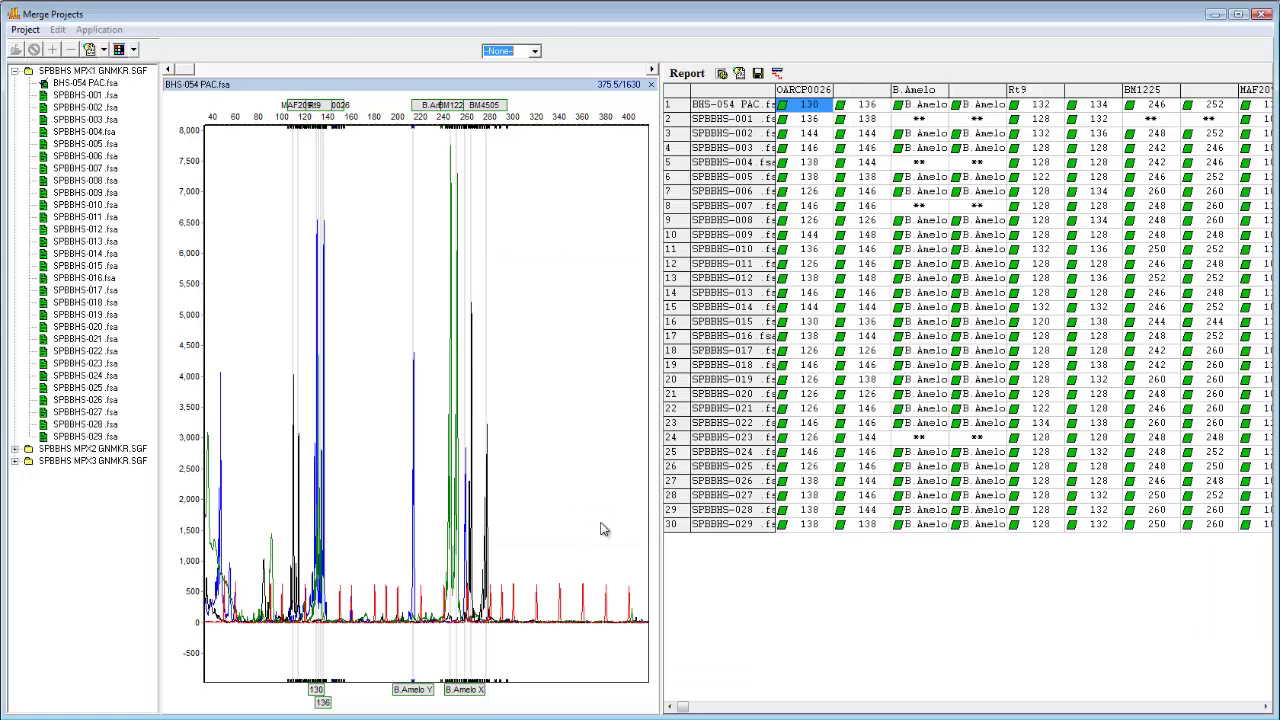
click(739, 73)
click(505, 347)
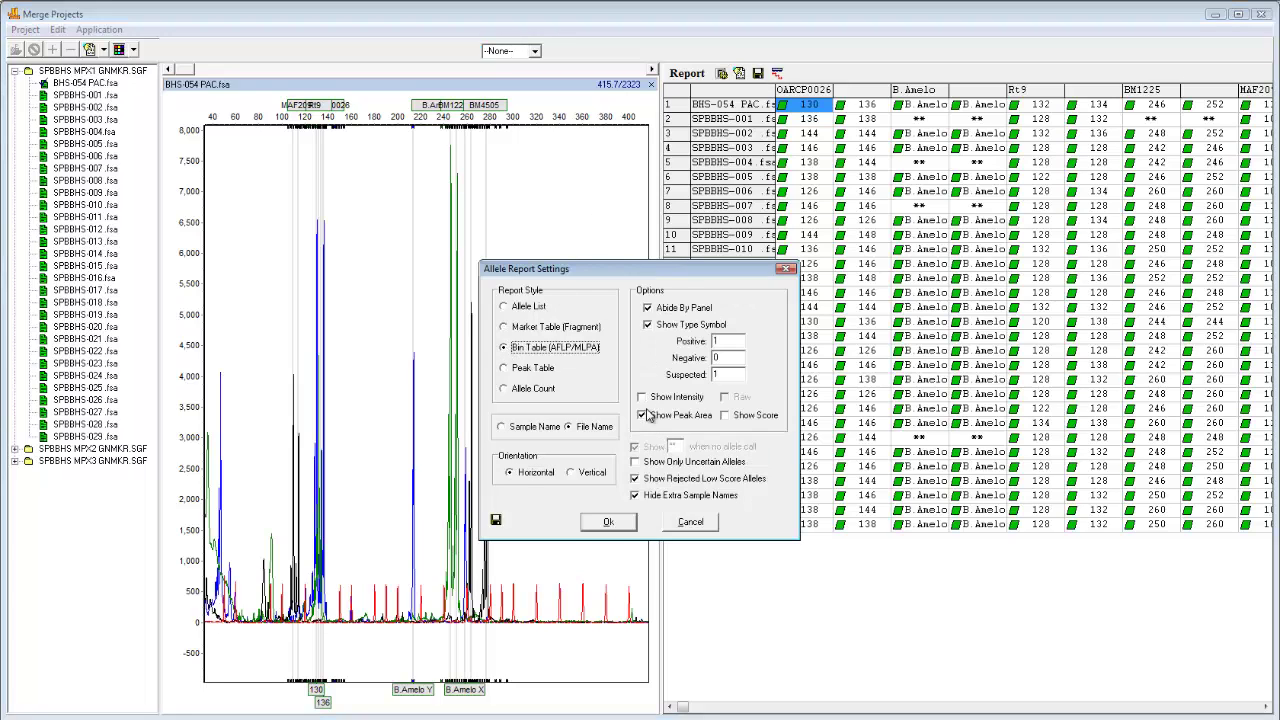
click(608, 521)
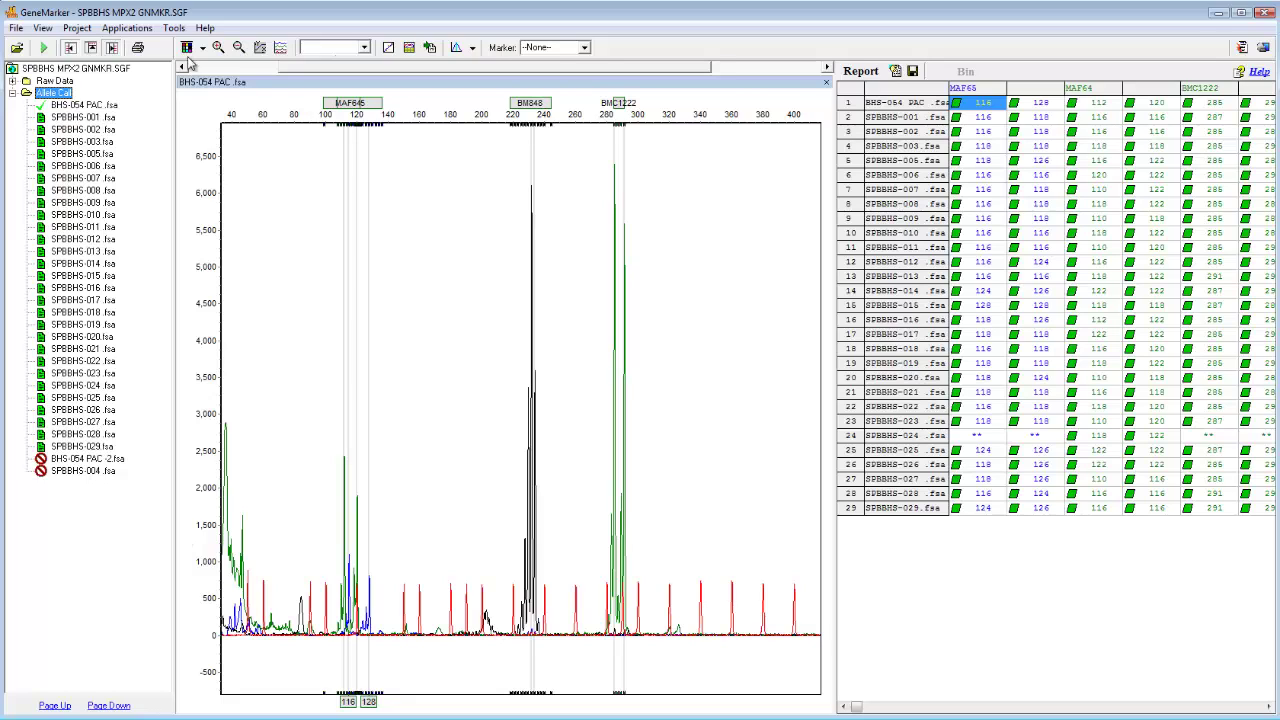
- Run Applications > Clustering Analysis and reposition the dendrogram window
click(140, 28)
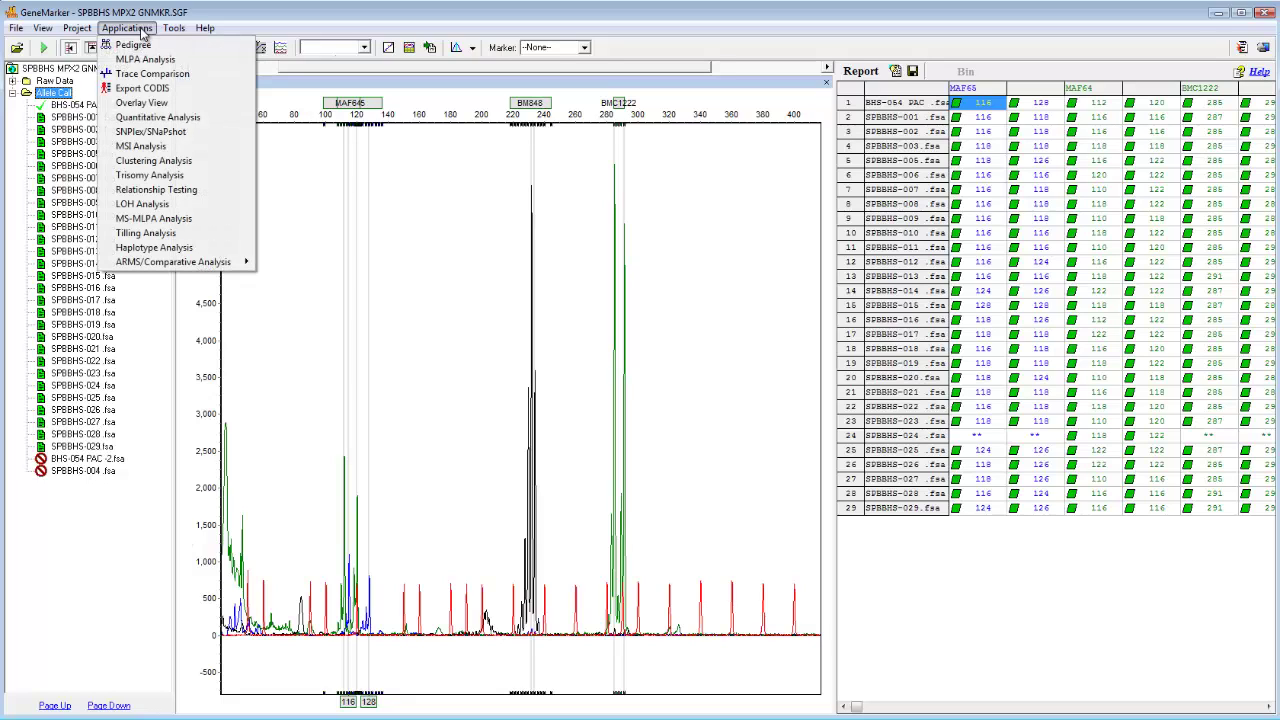
click(150, 161)
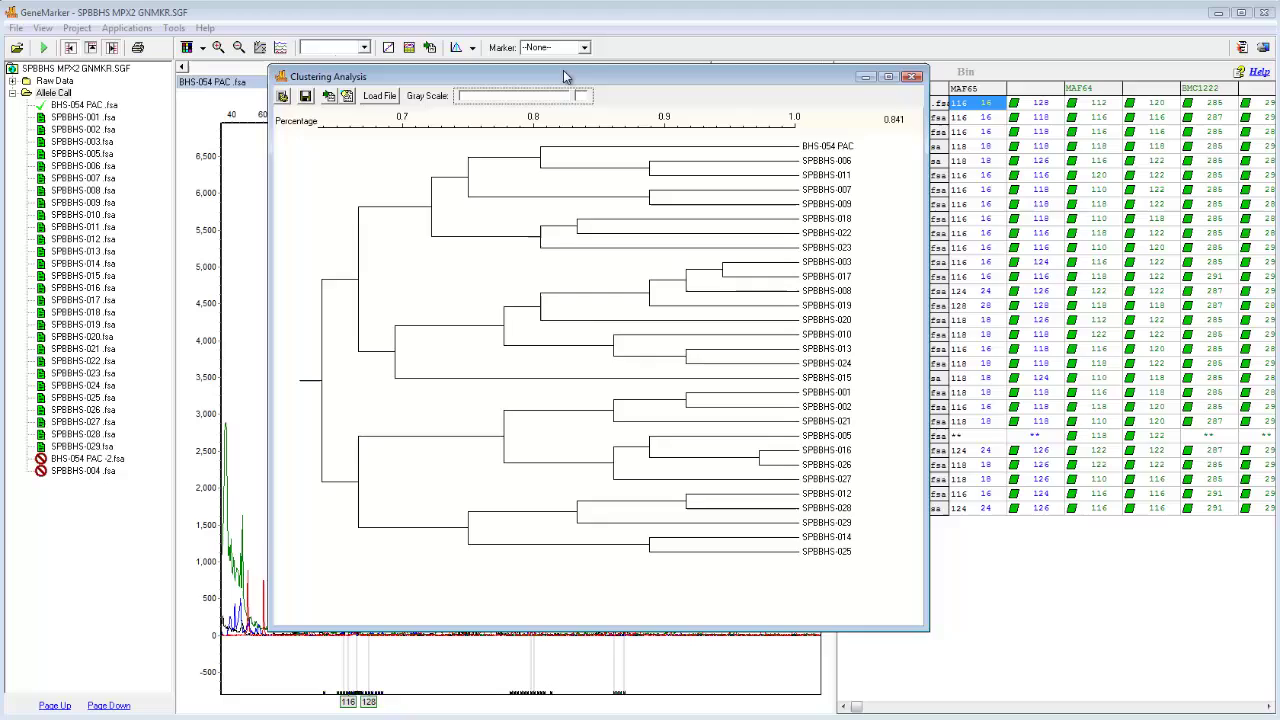
drag(564, 77, 802, 191)
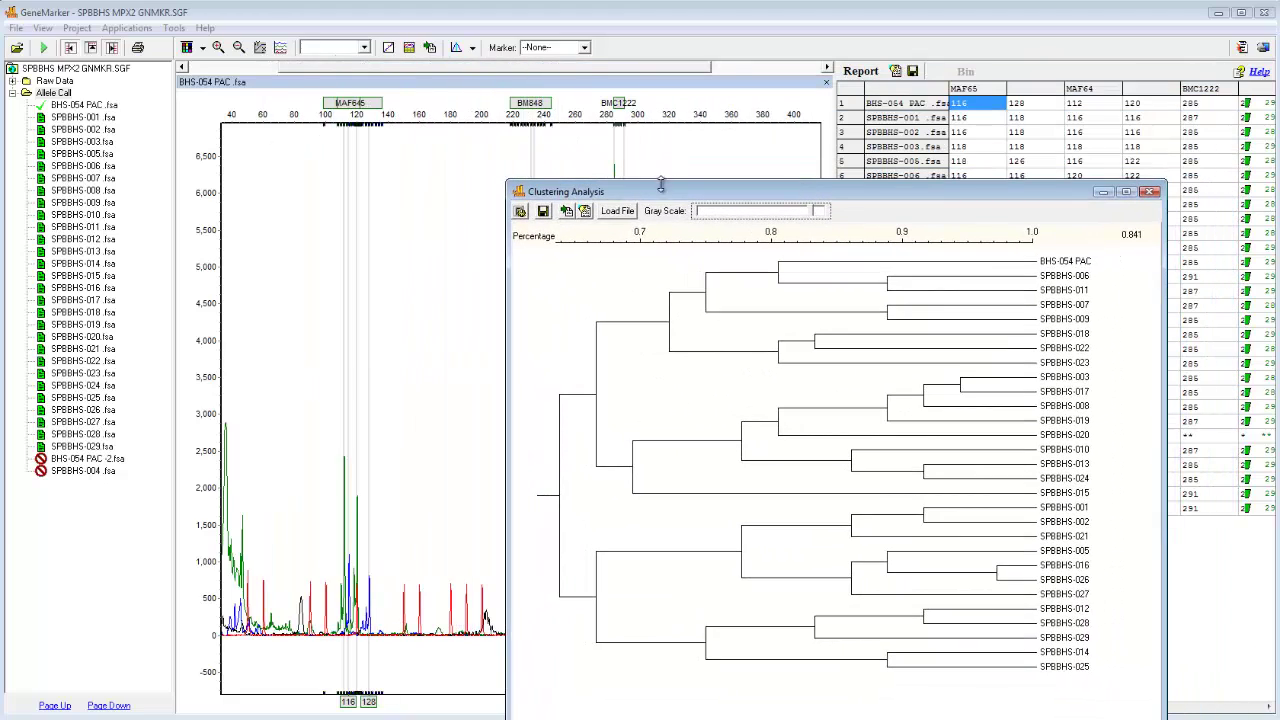
drag(661, 188, 452, 107)
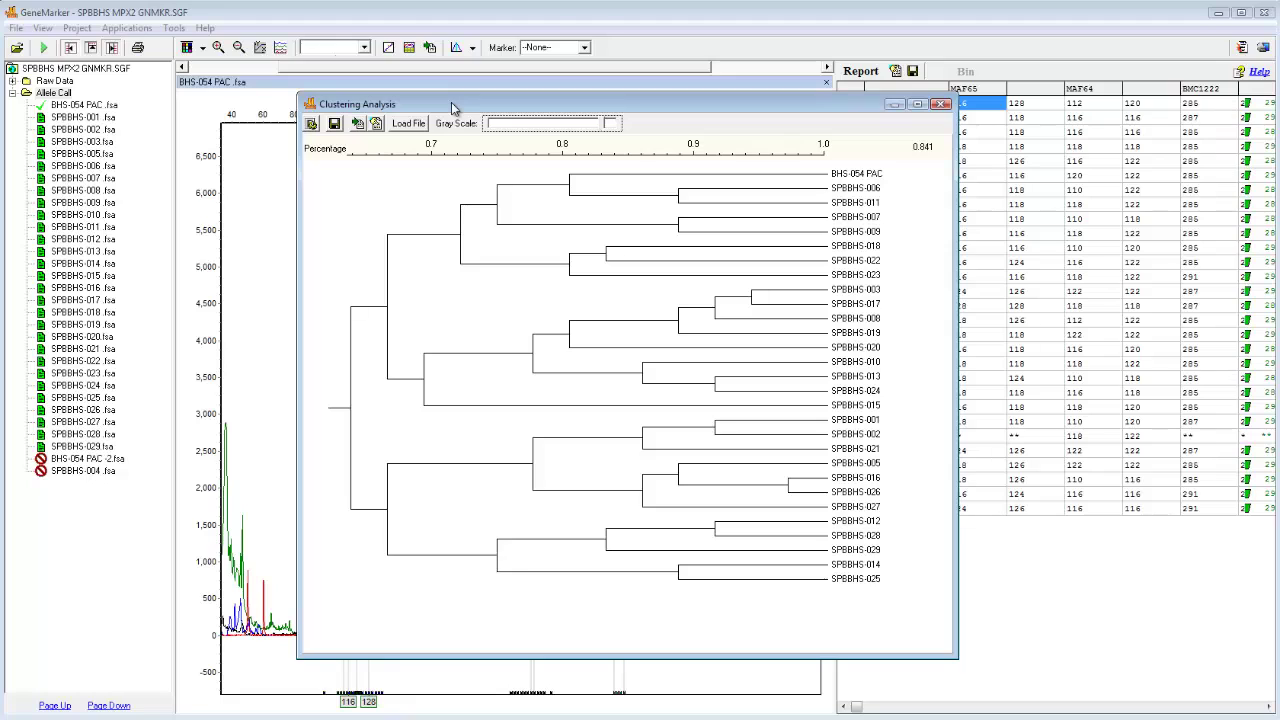
- Load the merged For_Cluster_analysis data file into the cluster edit form
click(420, 128)
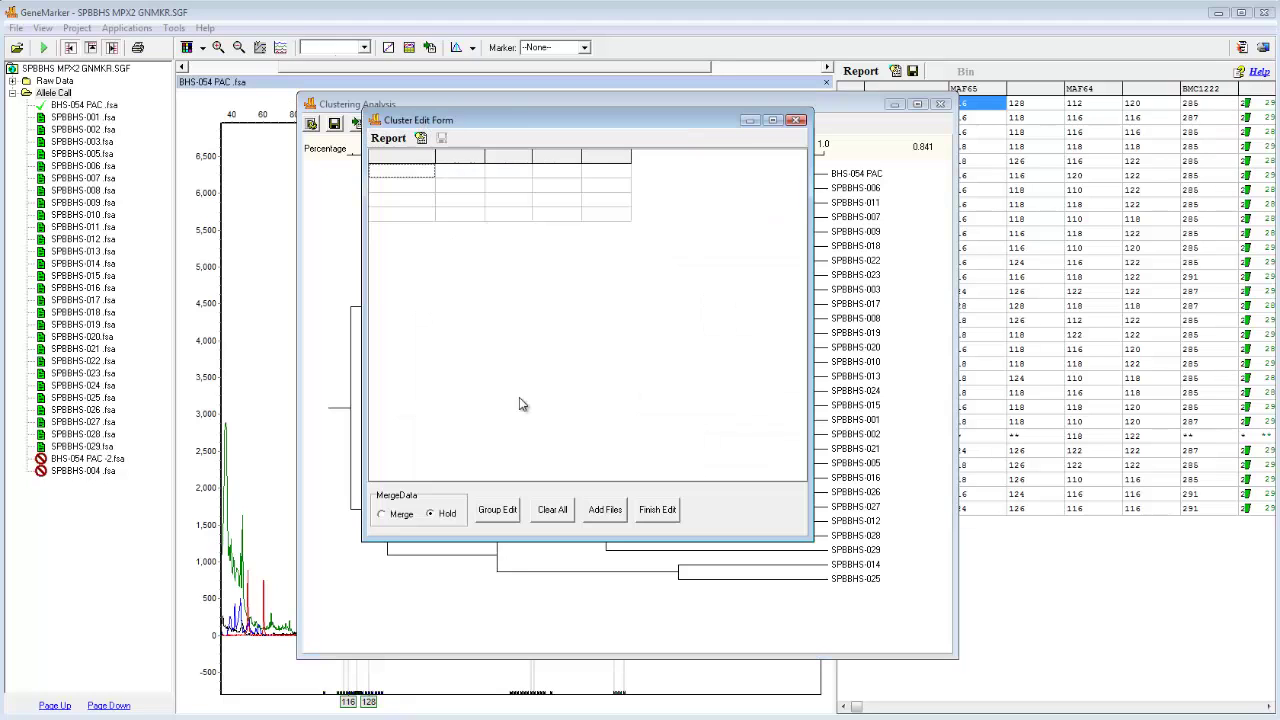
click(605, 509)
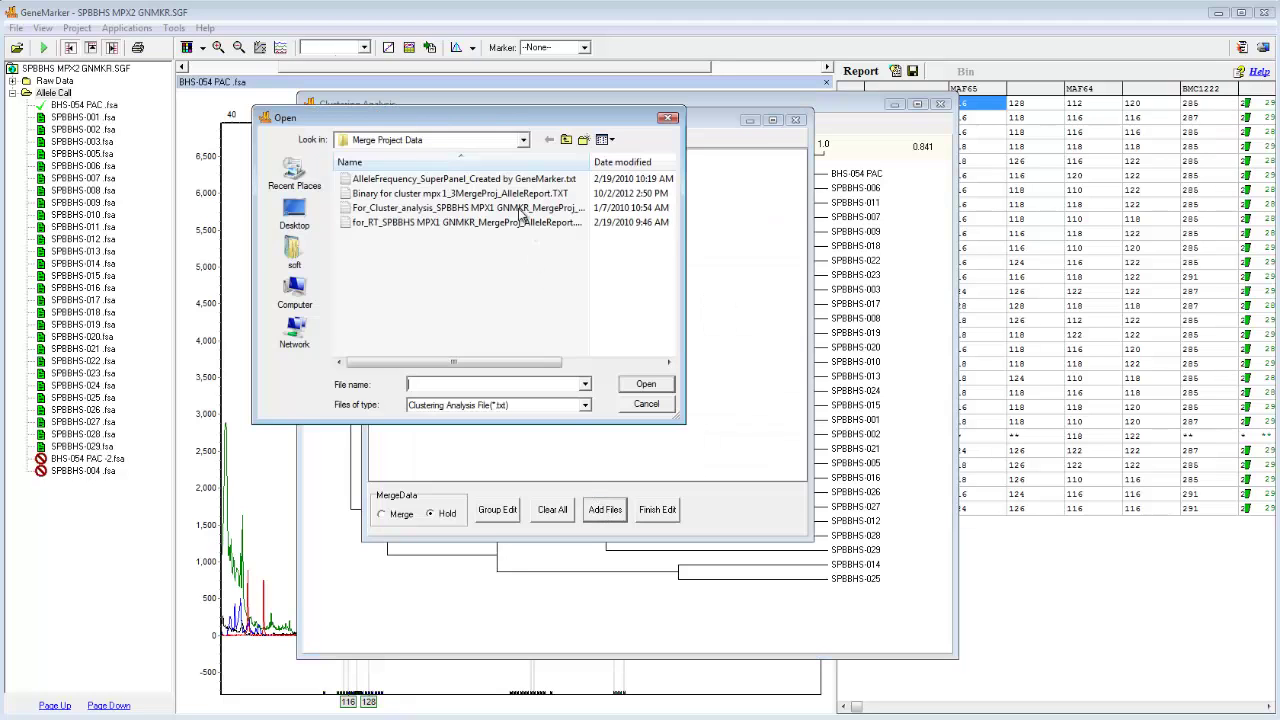
click(376, 208)
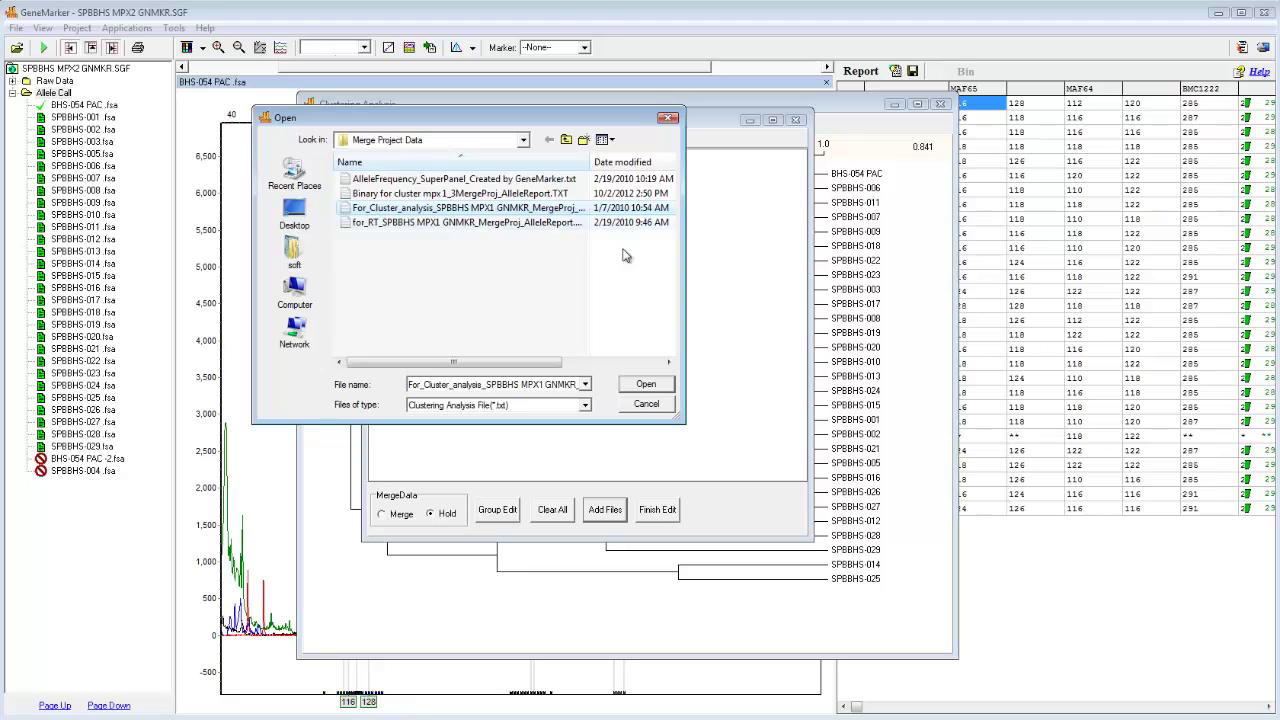
click(650, 385)
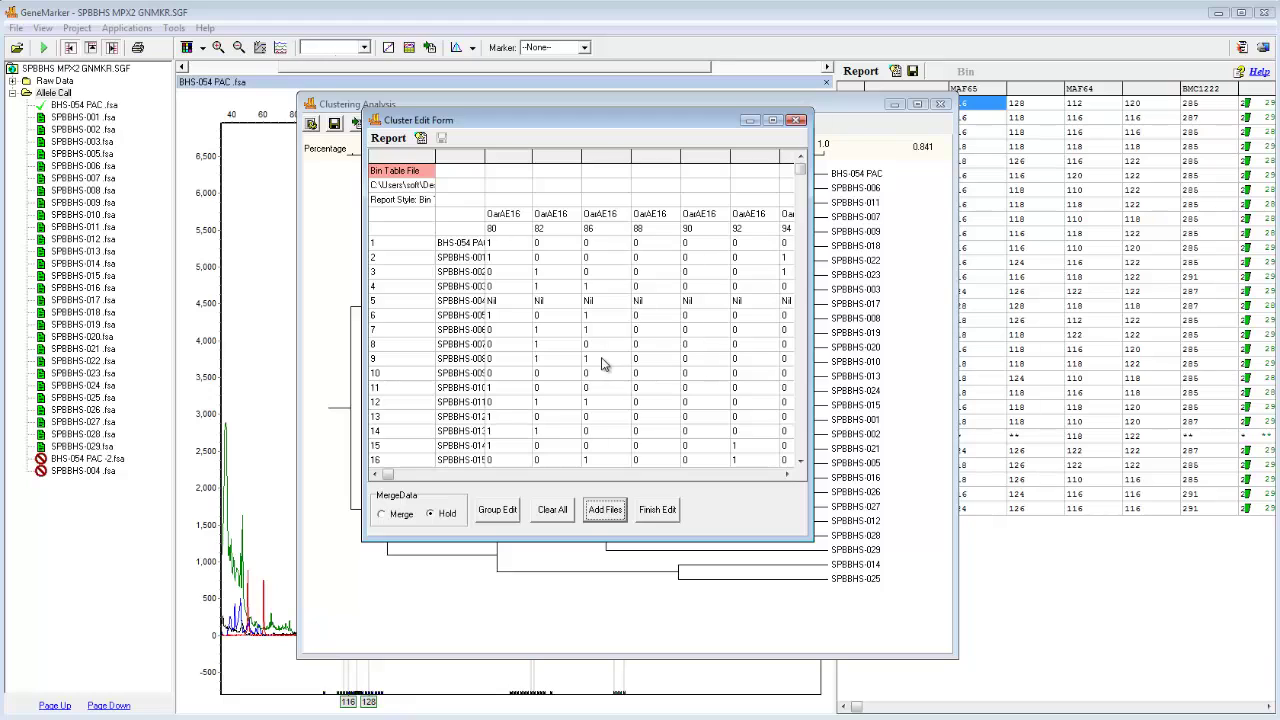
- Group the samples by file name past the Nil allele warning, then finish the edit
click(500, 512)
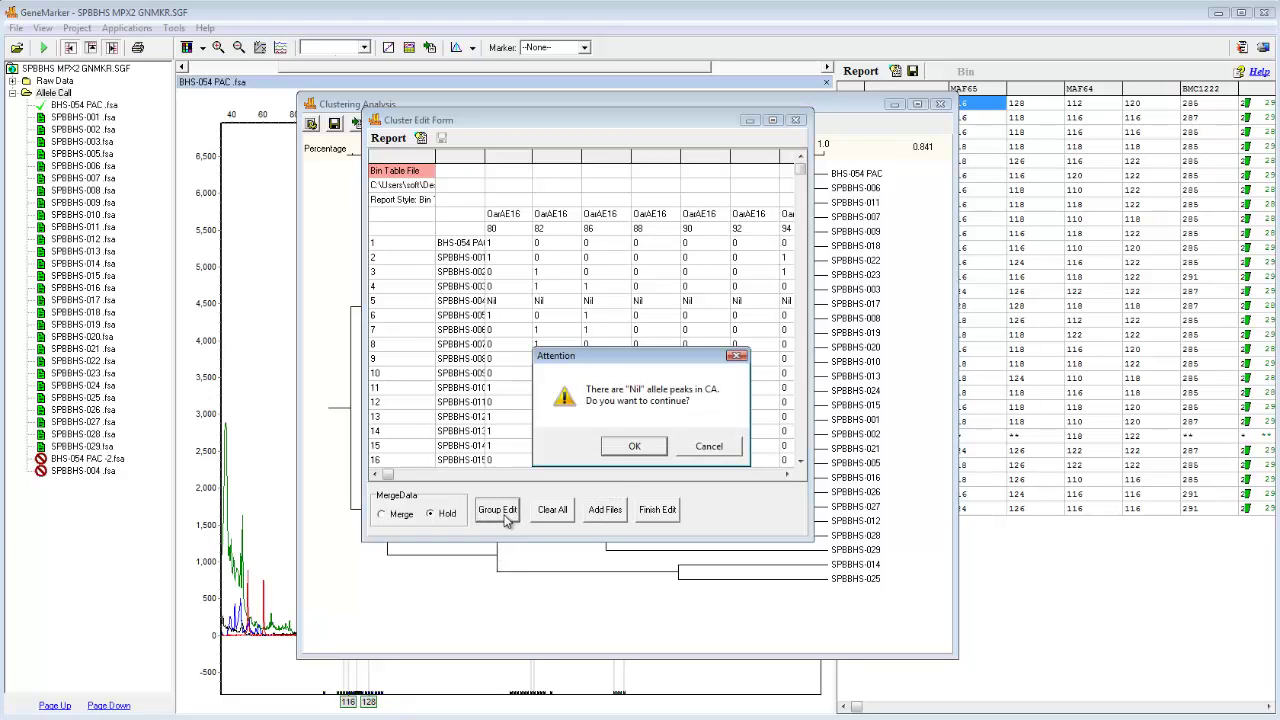
click(634, 450)
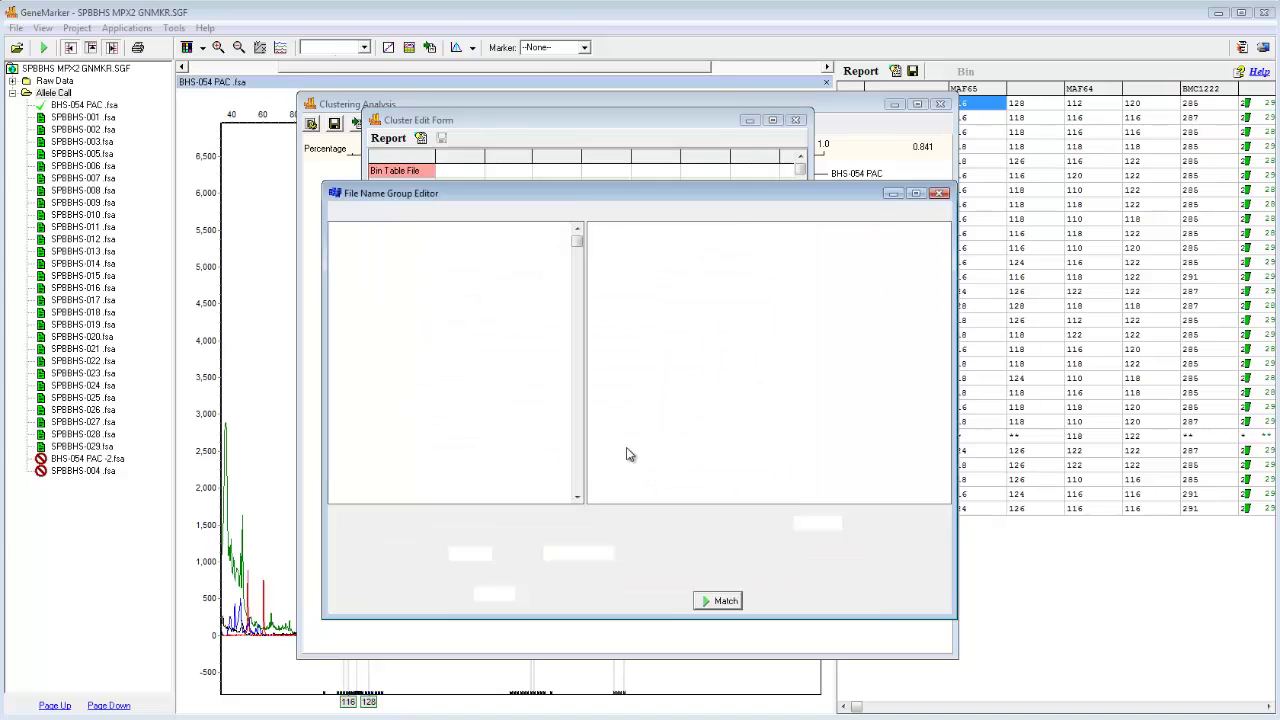
click(725, 600)
click(845, 601)
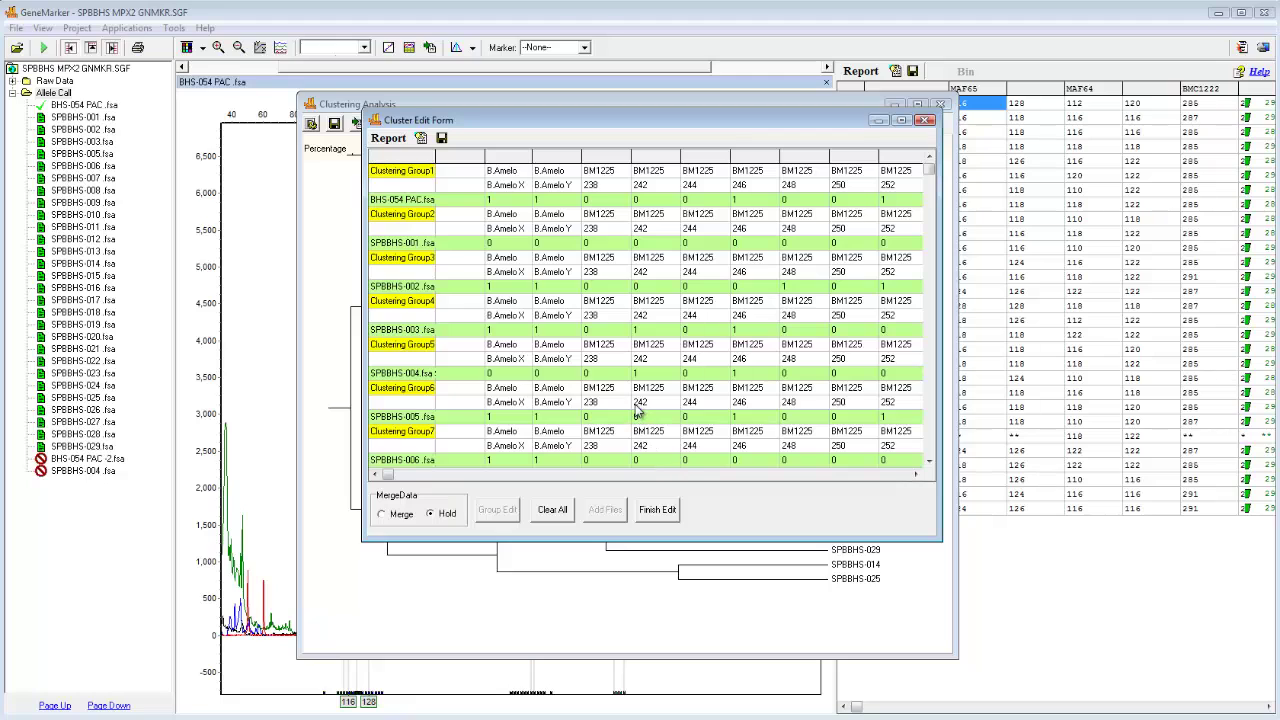
click(663, 514)
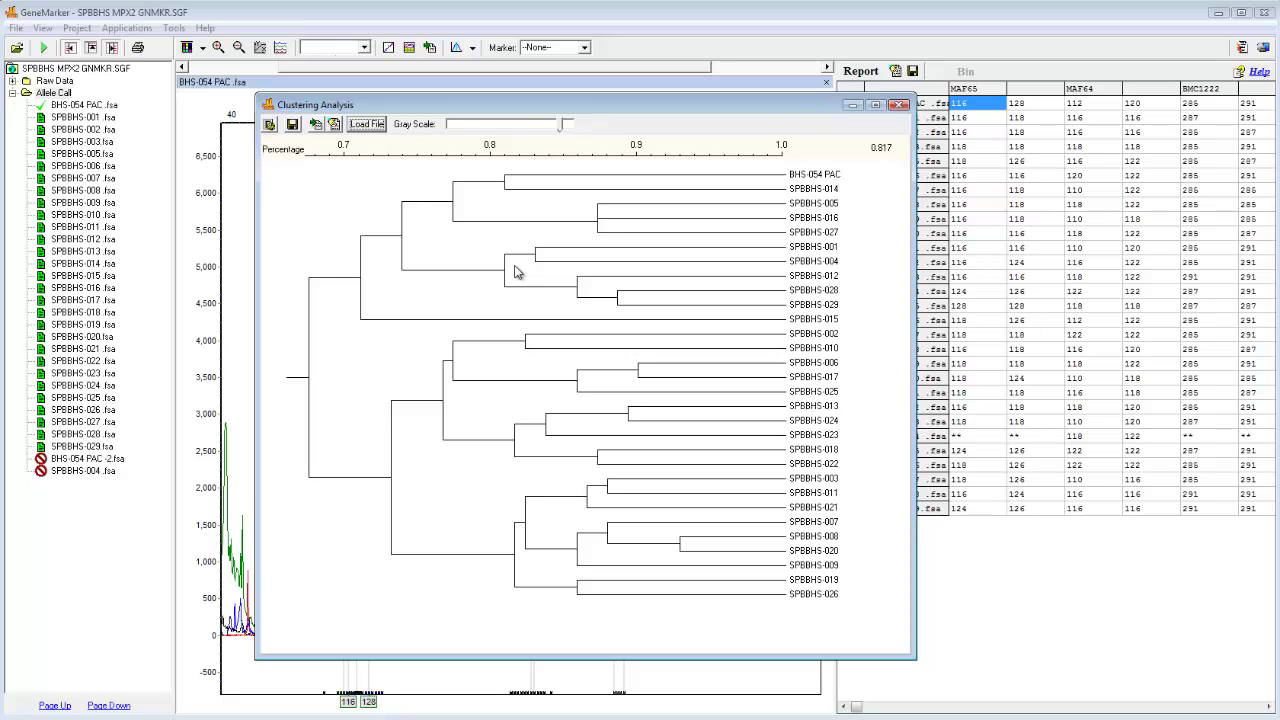
- Move the rebuilt phylogram window to the top-left and stretch it to full height
drag(510, 102, 256, 12)
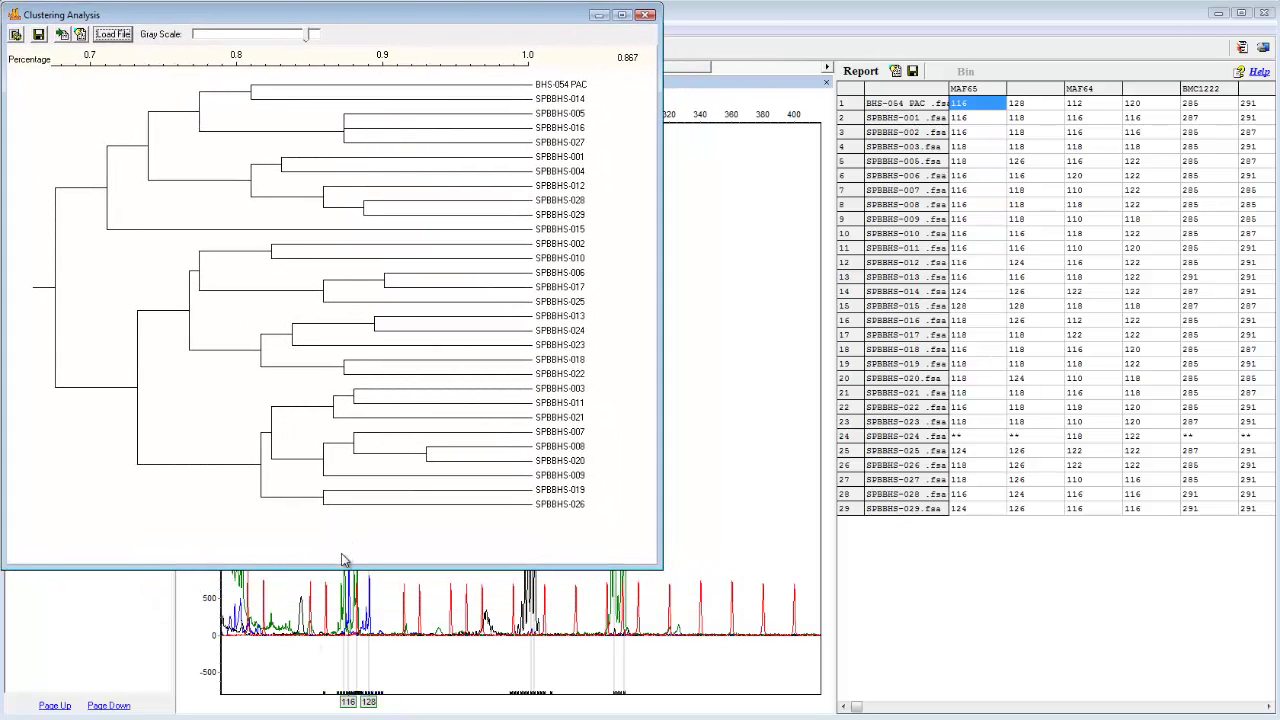
drag(342, 567, 342, 718)
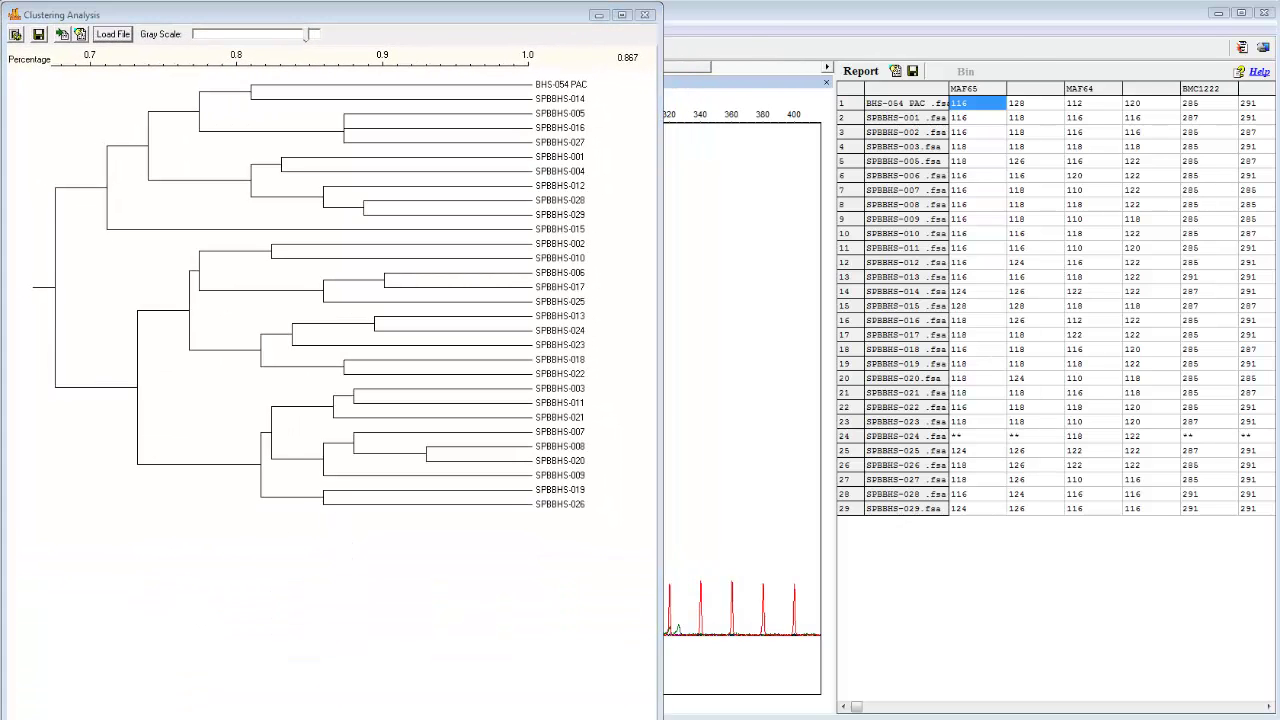